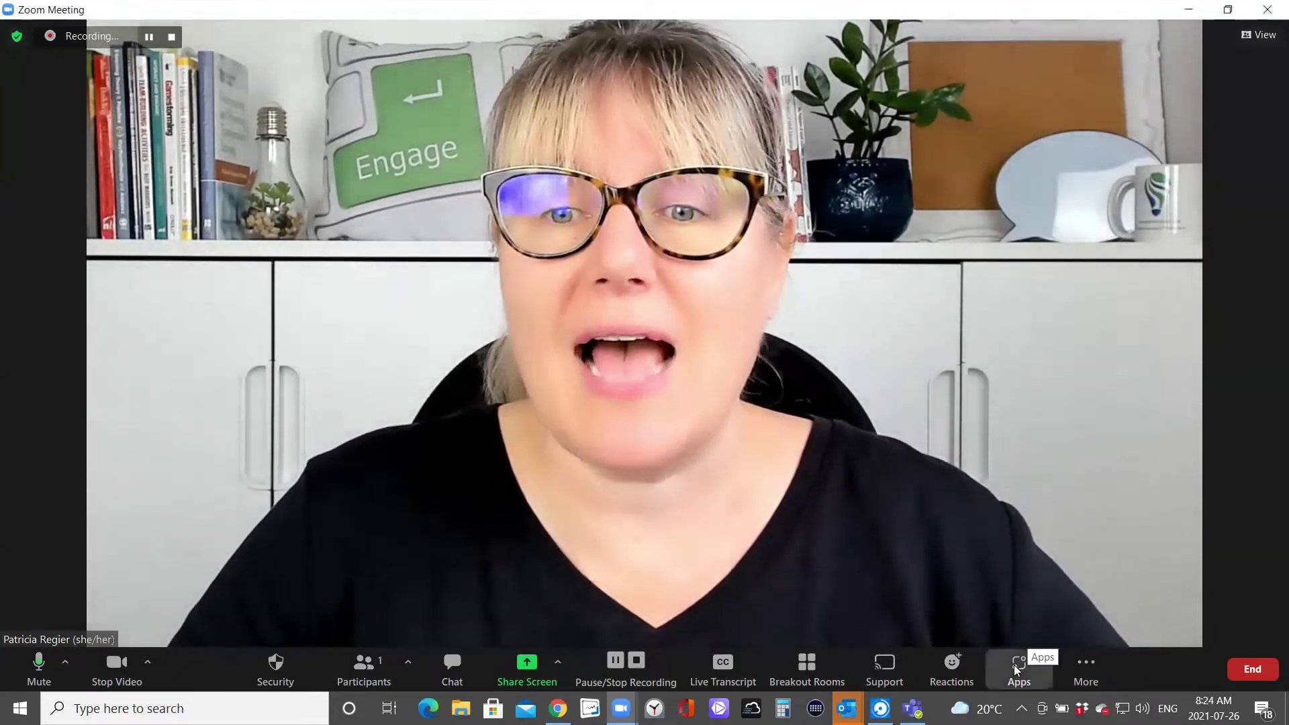
Glance at the meeting apps list, then set your status to I'm away from Reactions.
{"action": "left_click", "coordinate": [1016, 669]}
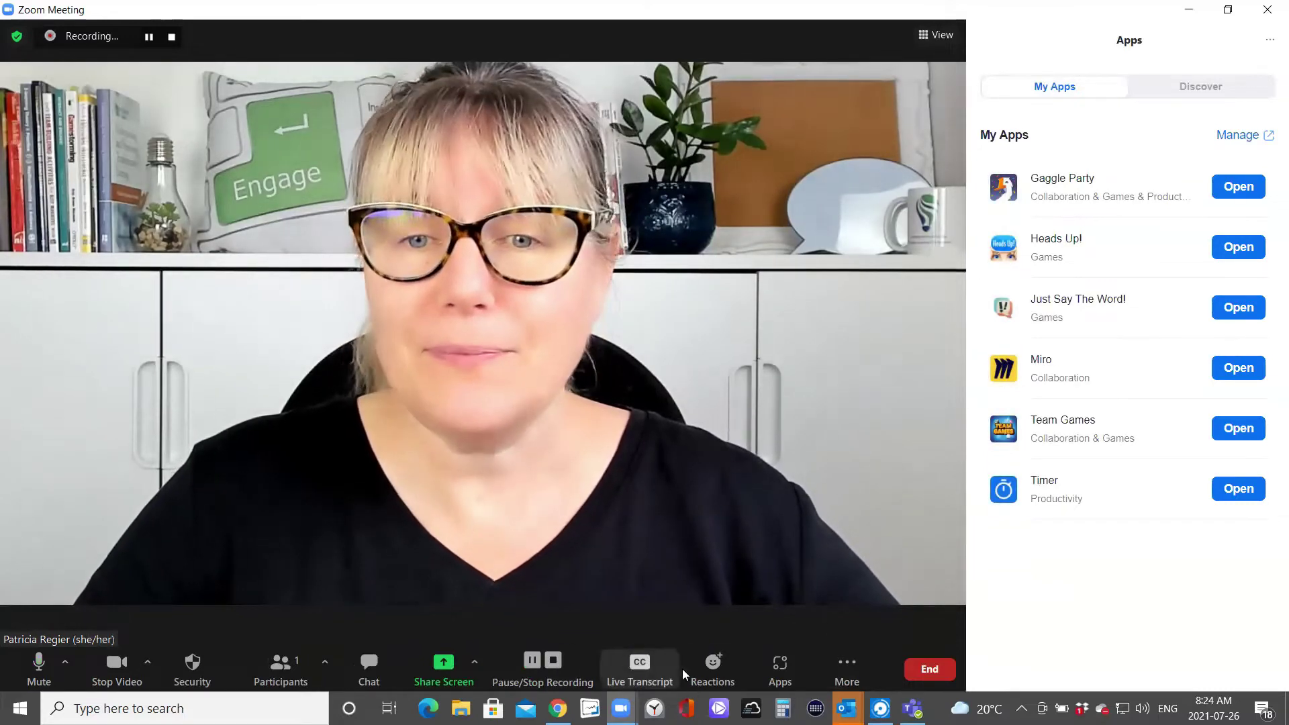
{"action": "left_click", "coordinate": [778, 664]}
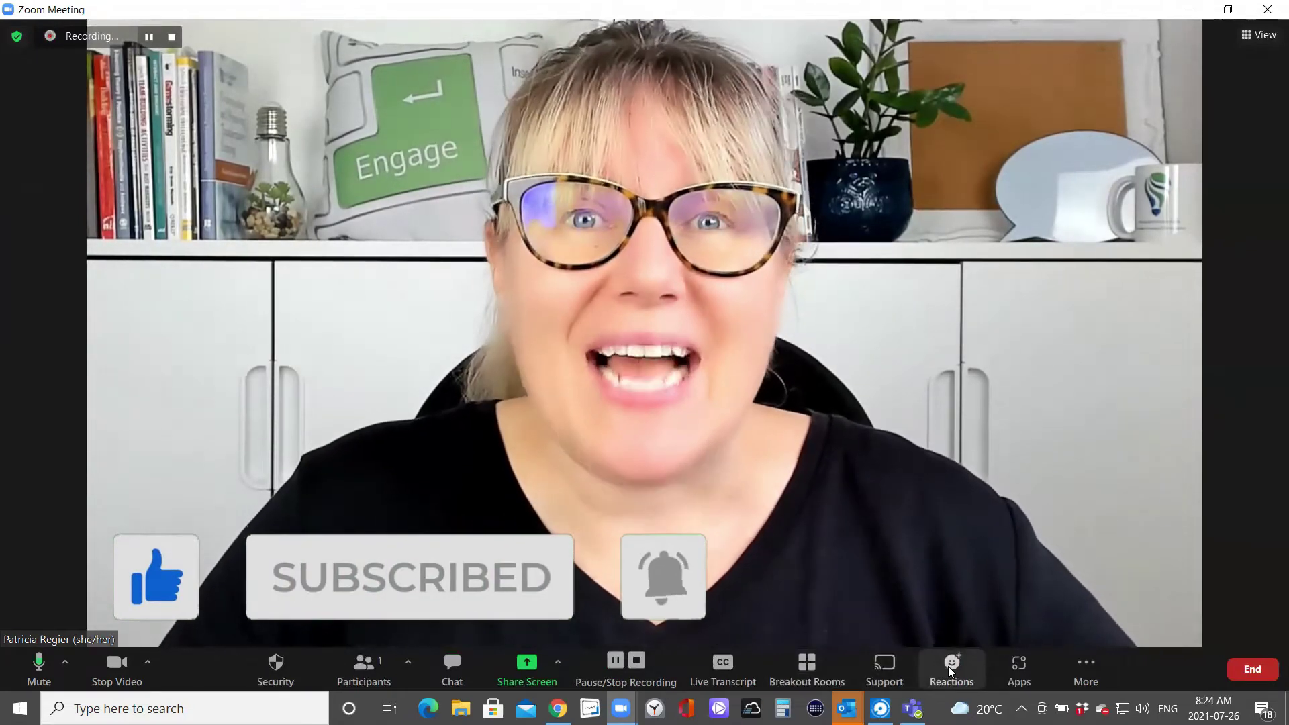
{"action": "left_click", "coordinate": [948, 666]}
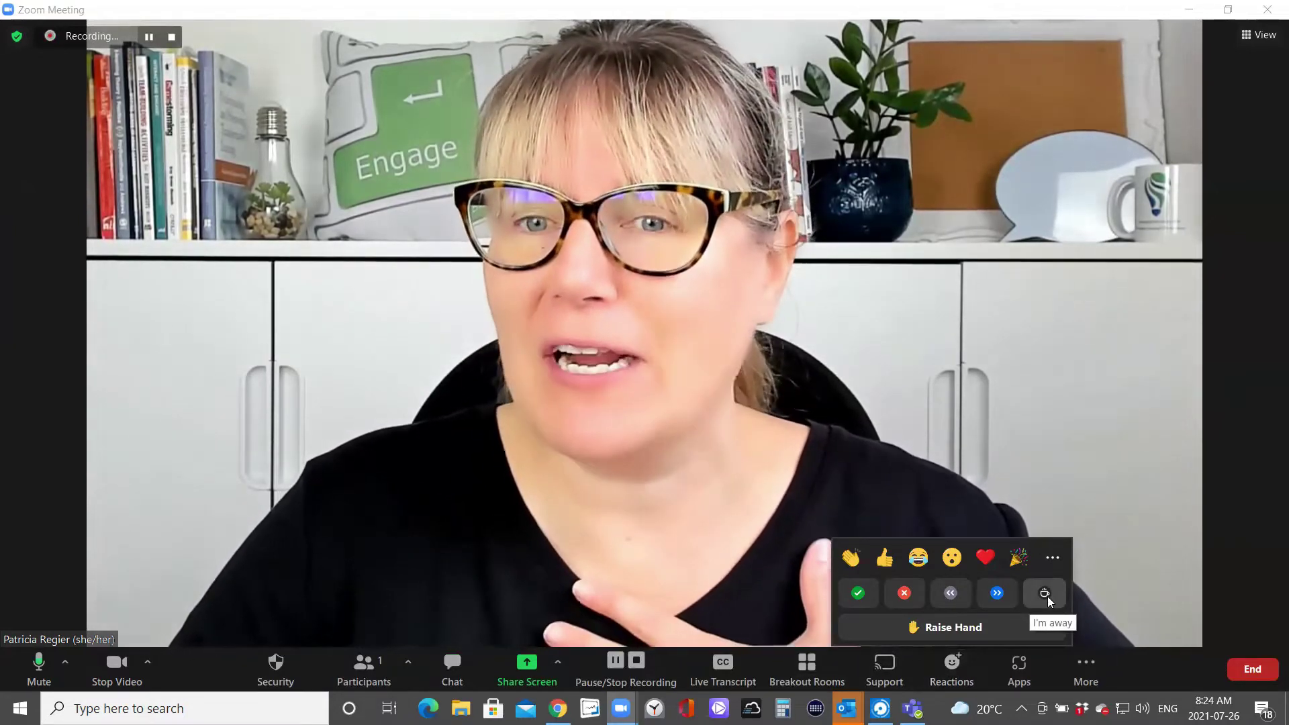
{"action": "left_click", "coordinate": [1046, 596]}
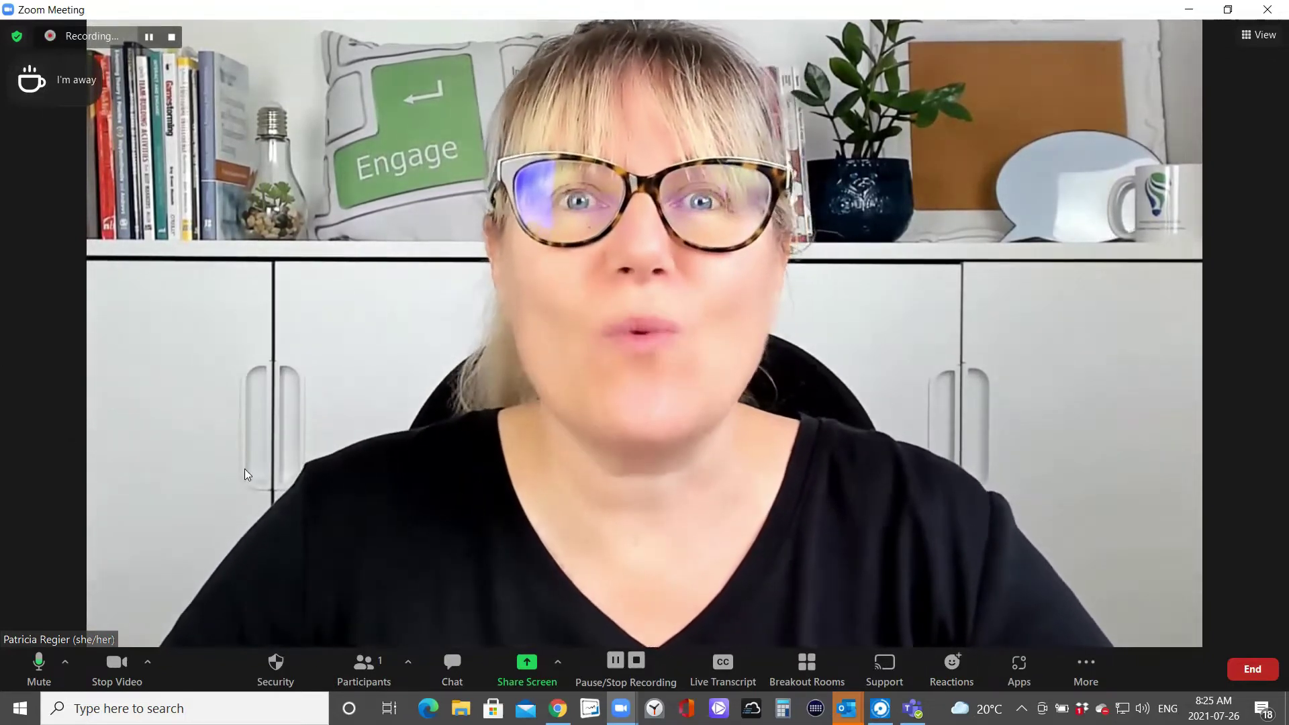
Toggle the I'm away status off and then back on again.
{"action": "left_click", "coordinate": [965, 664]}
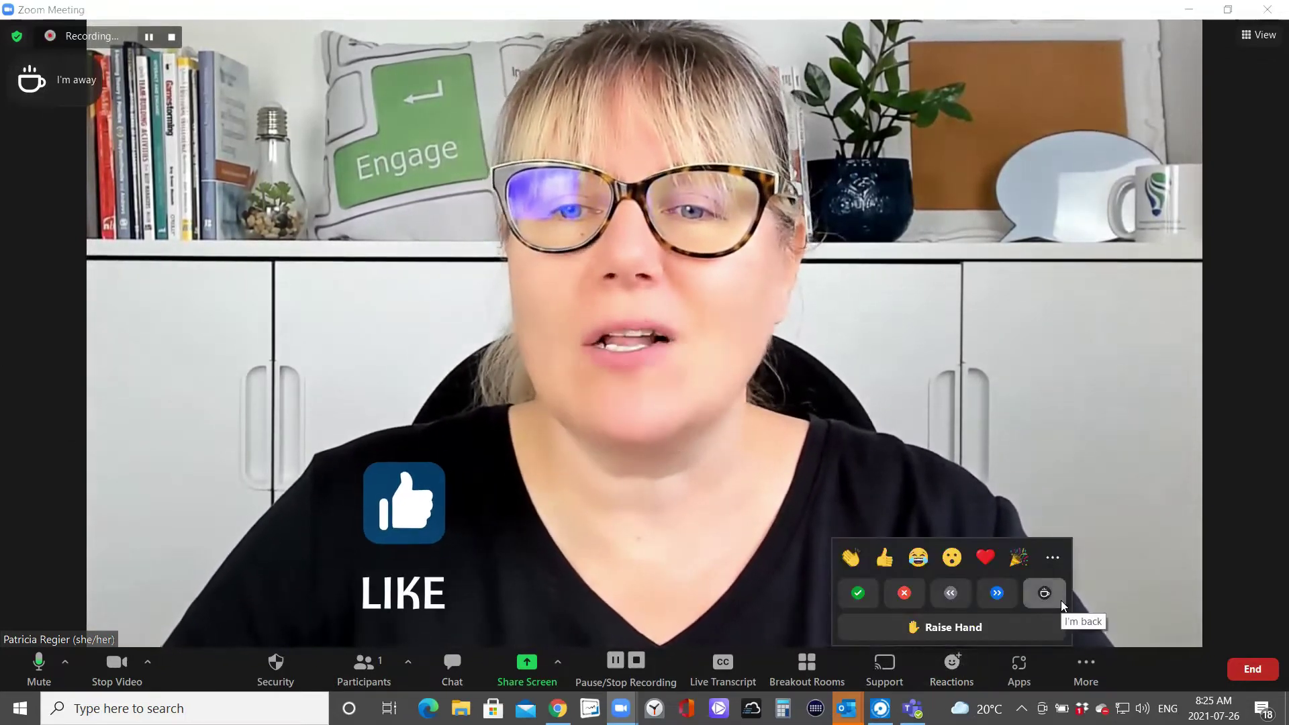
{"action": "left_click", "coordinate": [1044, 593]}
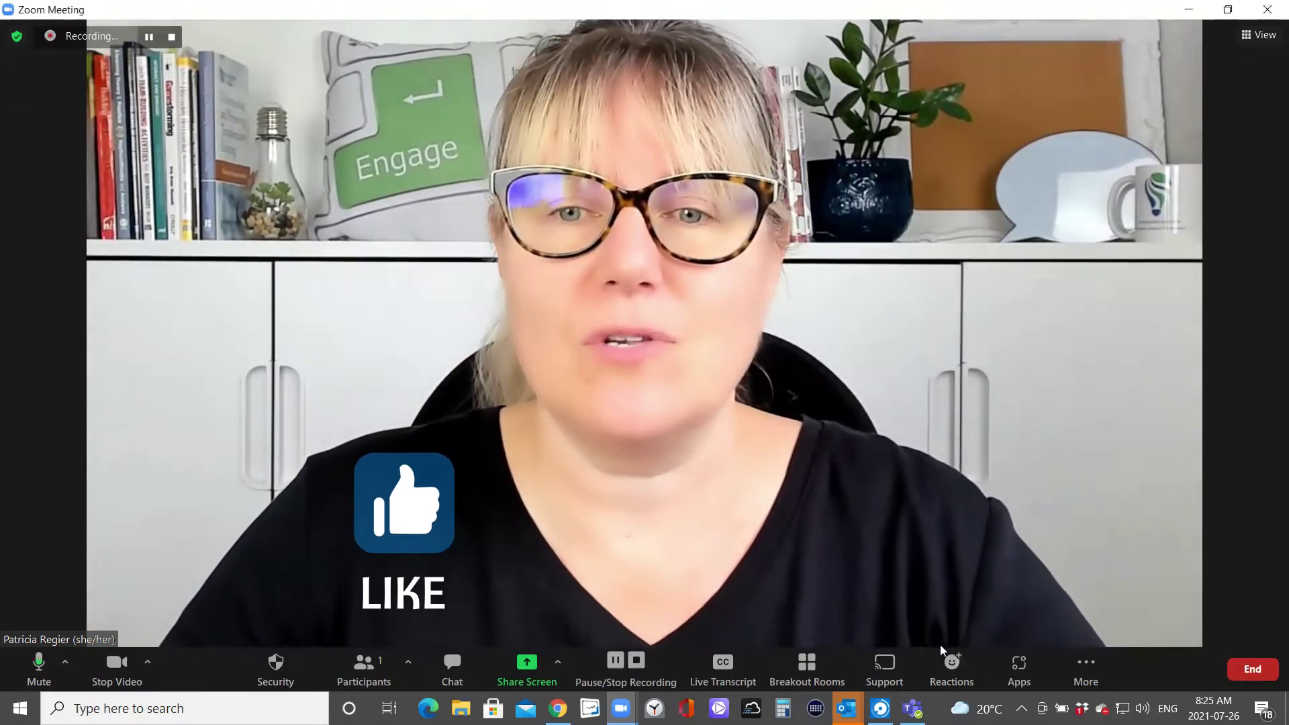
{"action": "left_click", "coordinate": [952, 664]}
{"action": "left_click", "coordinate": [1045, 594]}
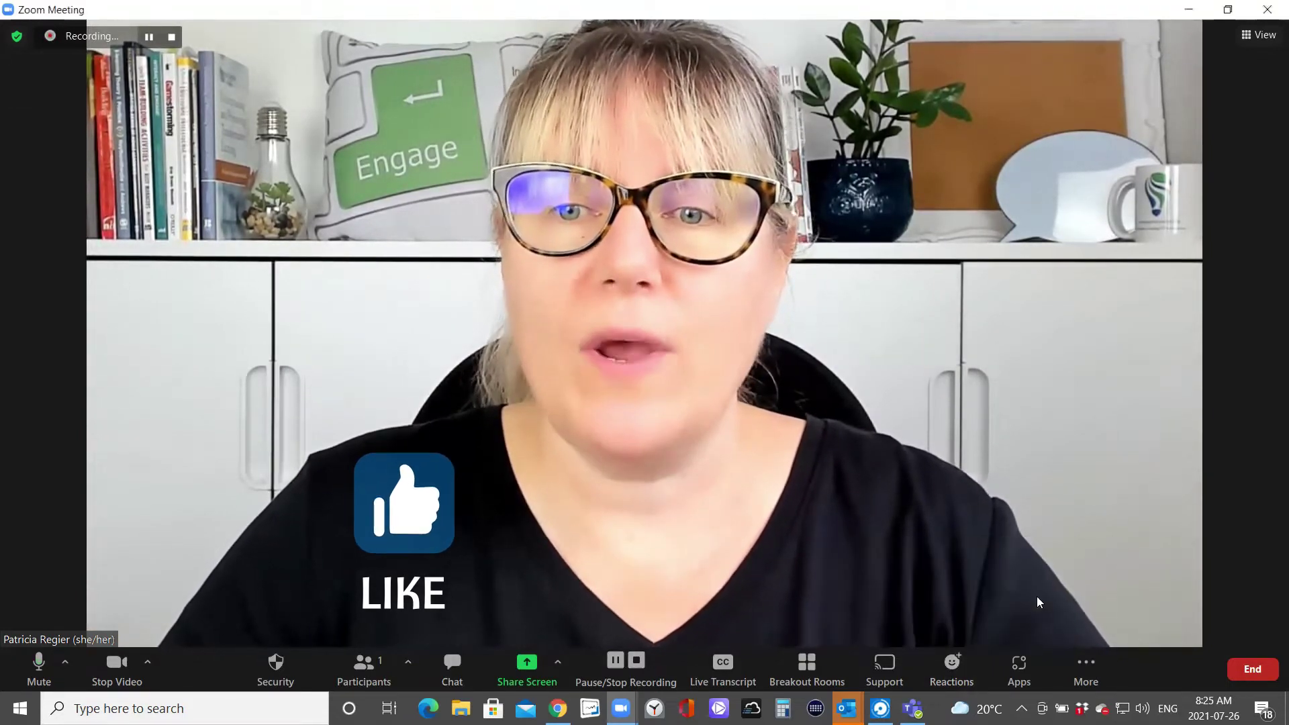
Open the Participants list and switch the I'm away status off.
{"action": "left_click", "coordinate": [363, 668]}
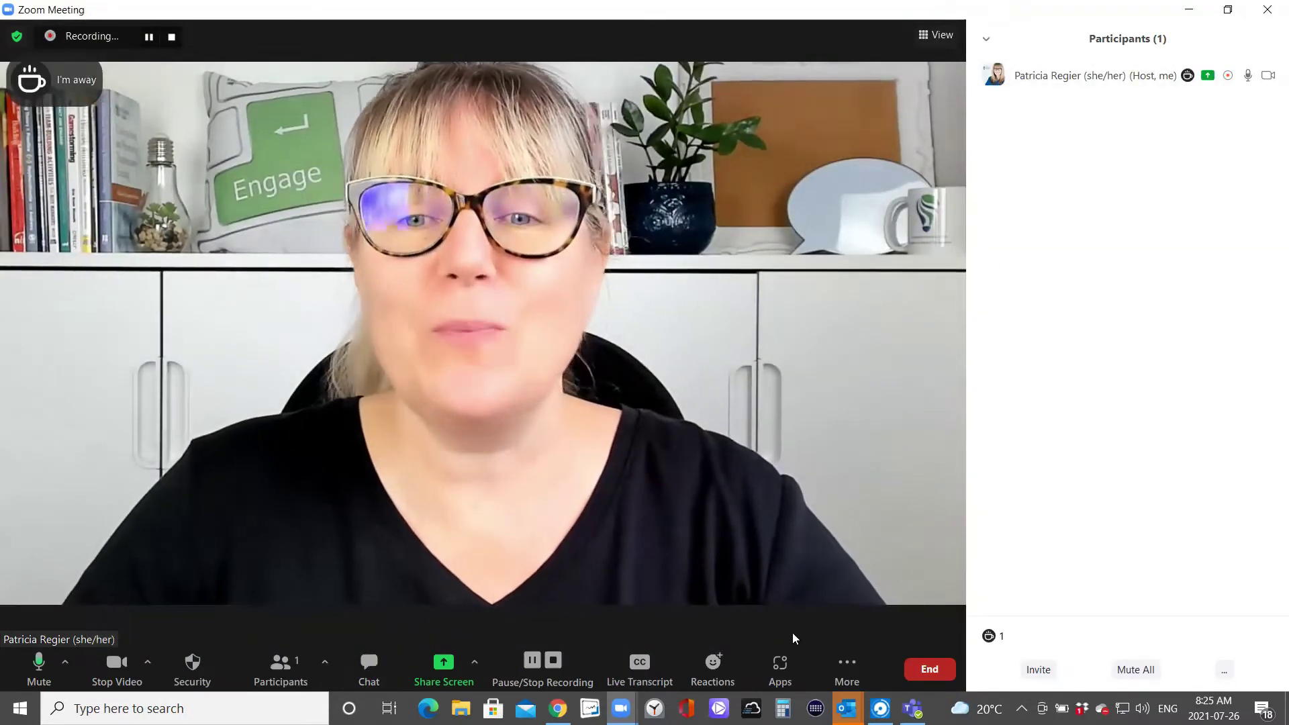
{"action": "left_click", "coordinate": [718, 666]}
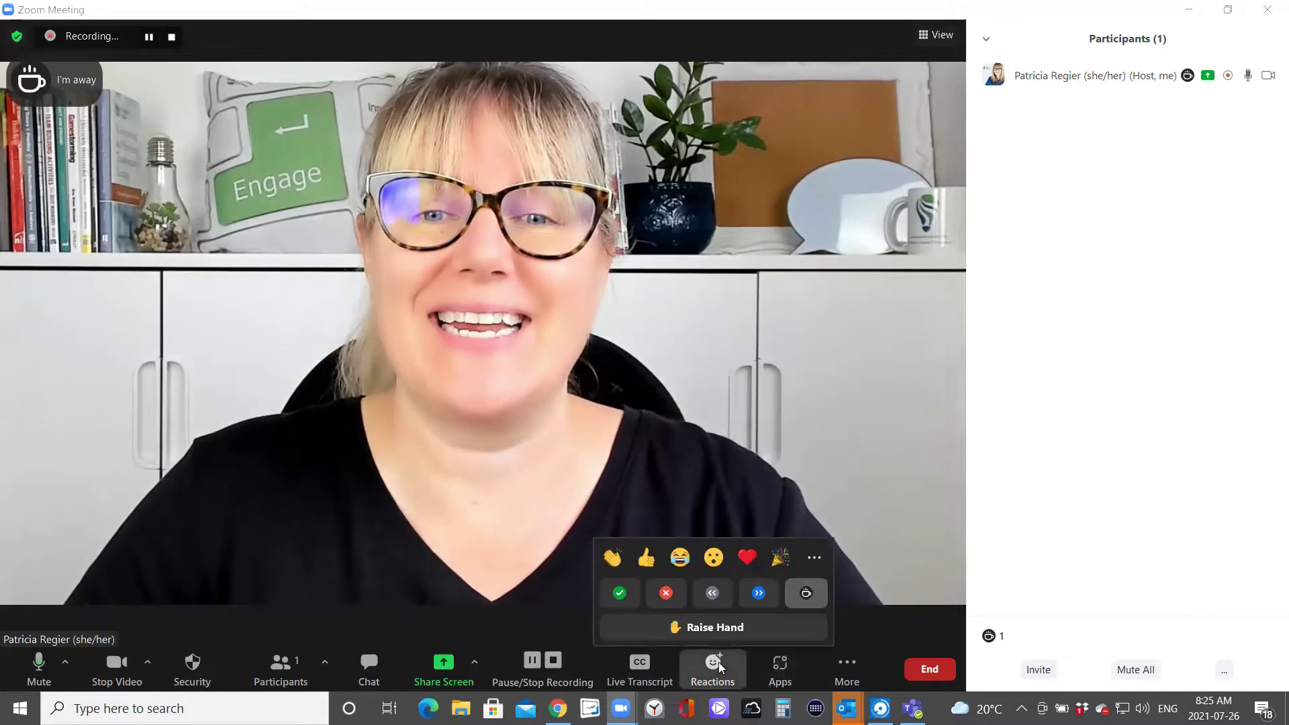
{"action": "left_click", "coordinate": [806, 593]}
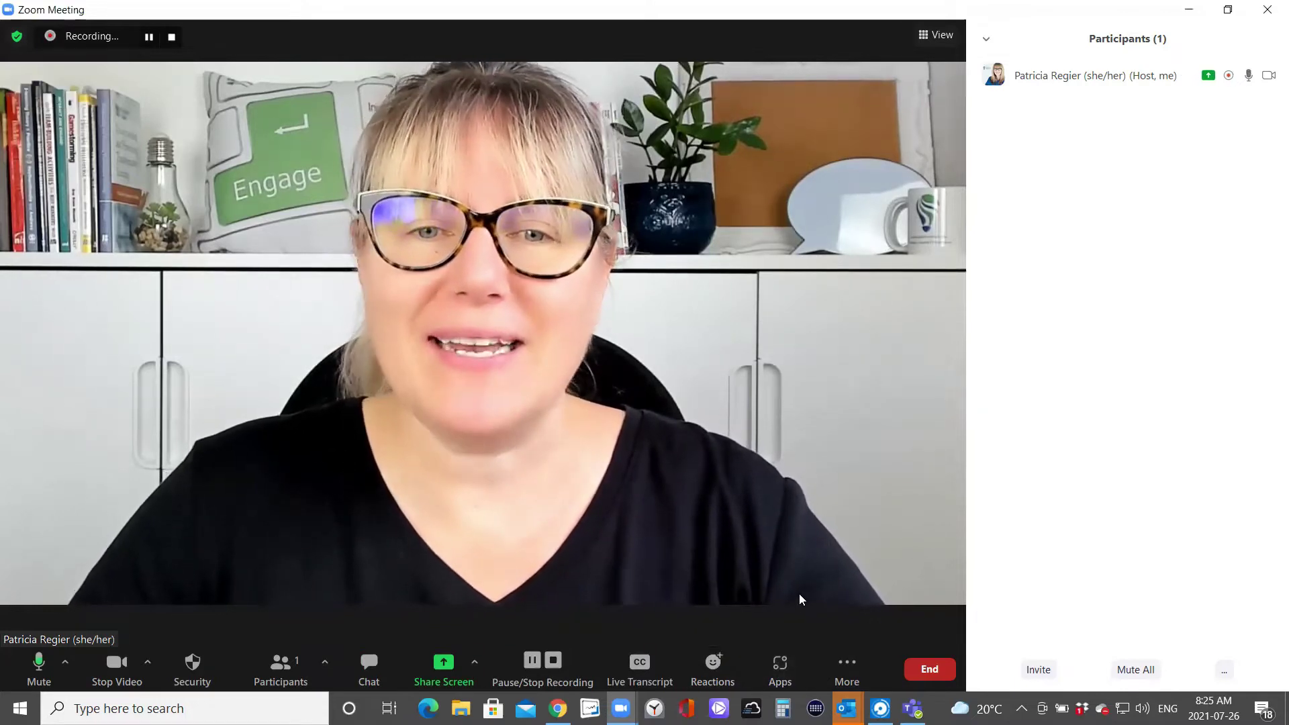
Open the meeting chat and add a grinning face and a star to the message.
{"action": "left_click", "coordinate": [369, 665]}
{"action": "left_click", "coordinate": [1033, 641]}
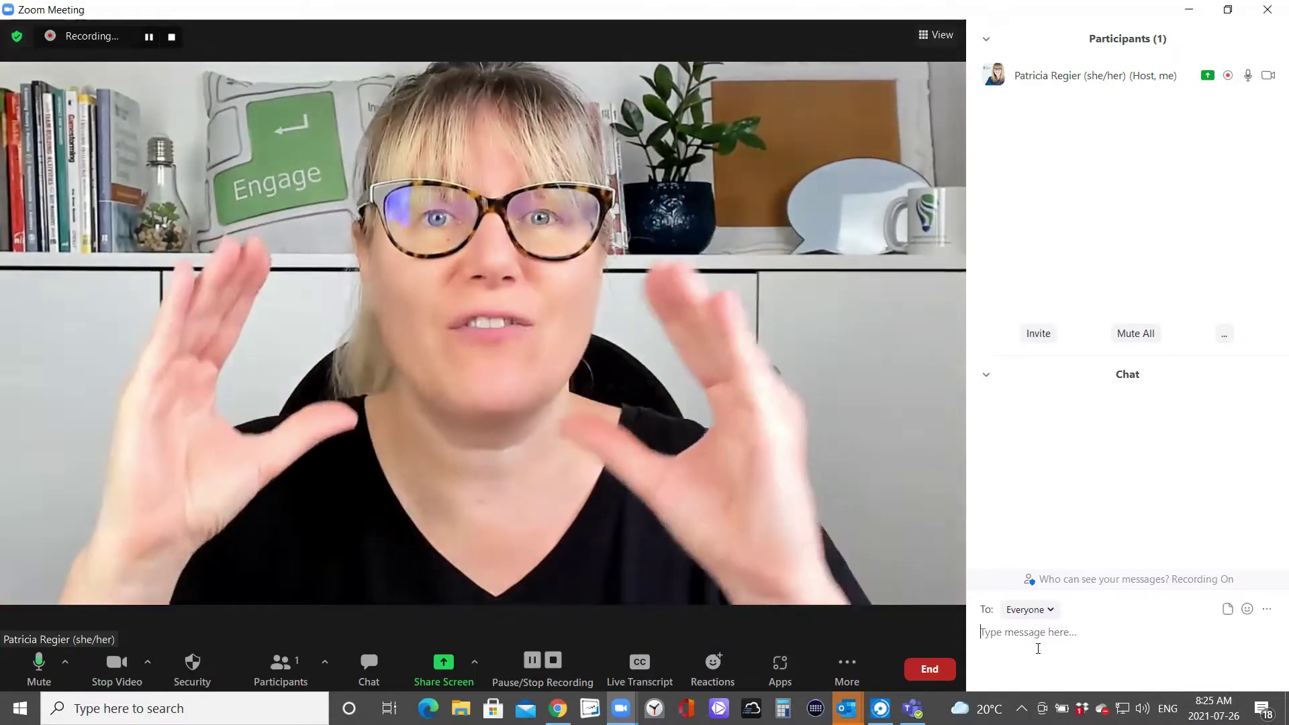
{"action": "left_click", "coordinate": [1246, 611]}
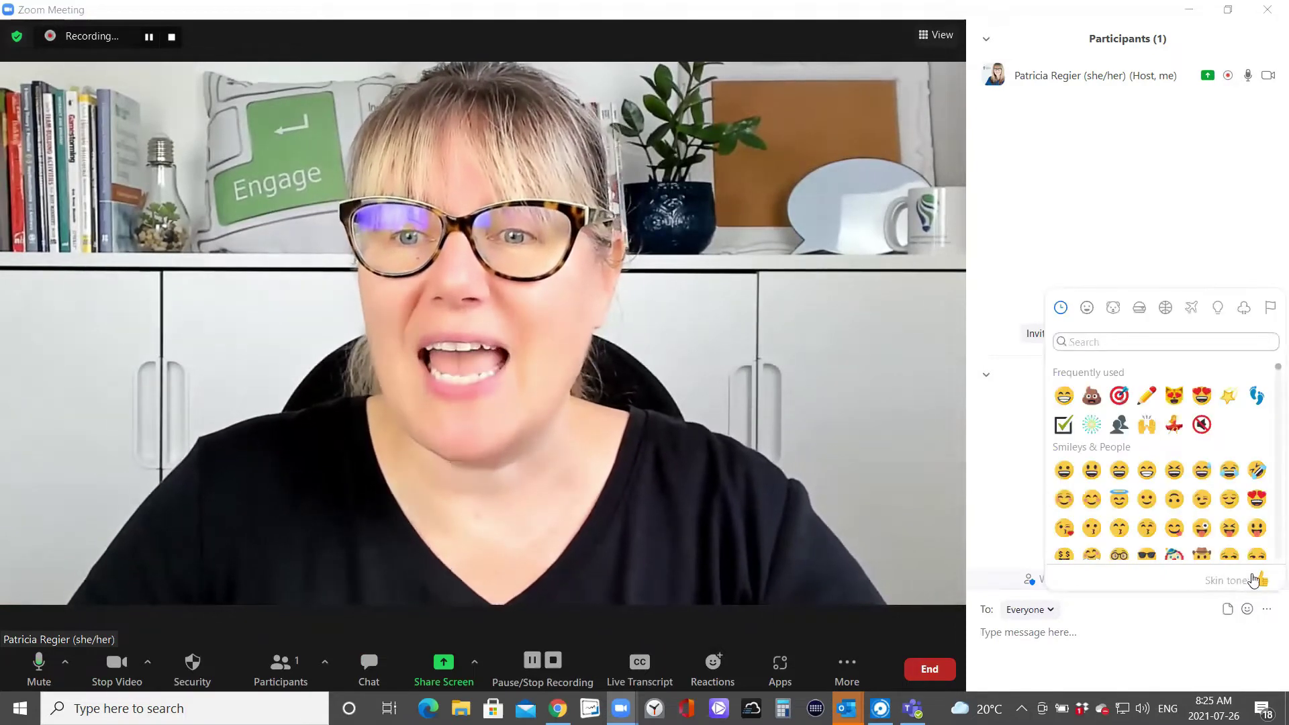
{"action": "left_click", "coordinate": [1063, 396]}
{"action": "left_click", "coordinate": [1246, 609]}
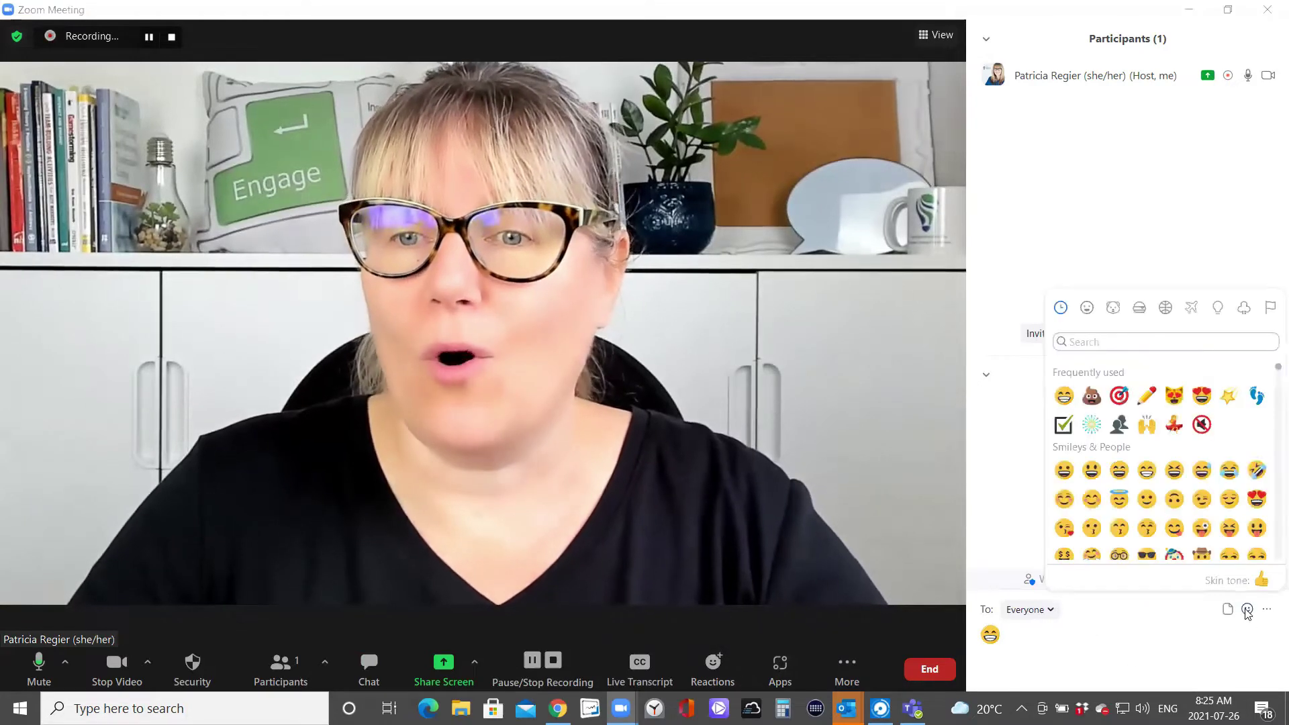
{"action": "left_click", "coordinate": [1229, 397]}
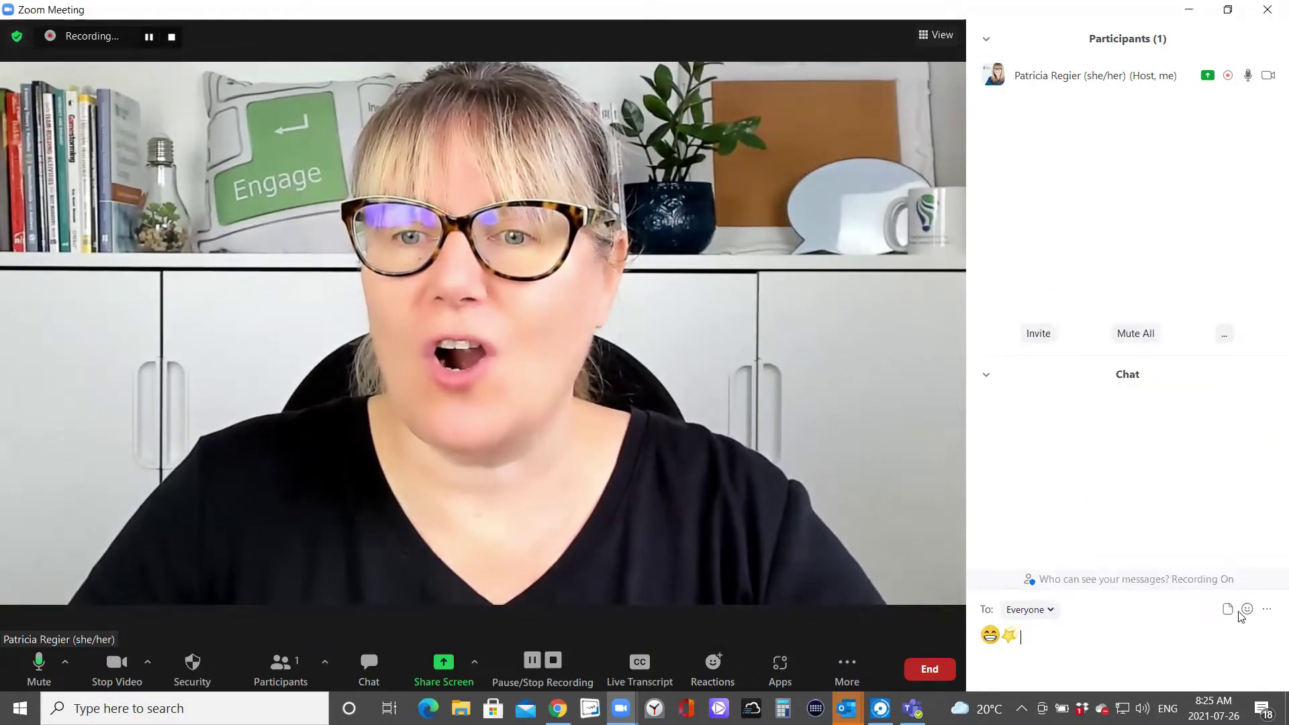
Add a thumbs-up emoji and send the three-emoji message to Everyone.
{"action": "left_click", "coordinate": [1246, 609]}
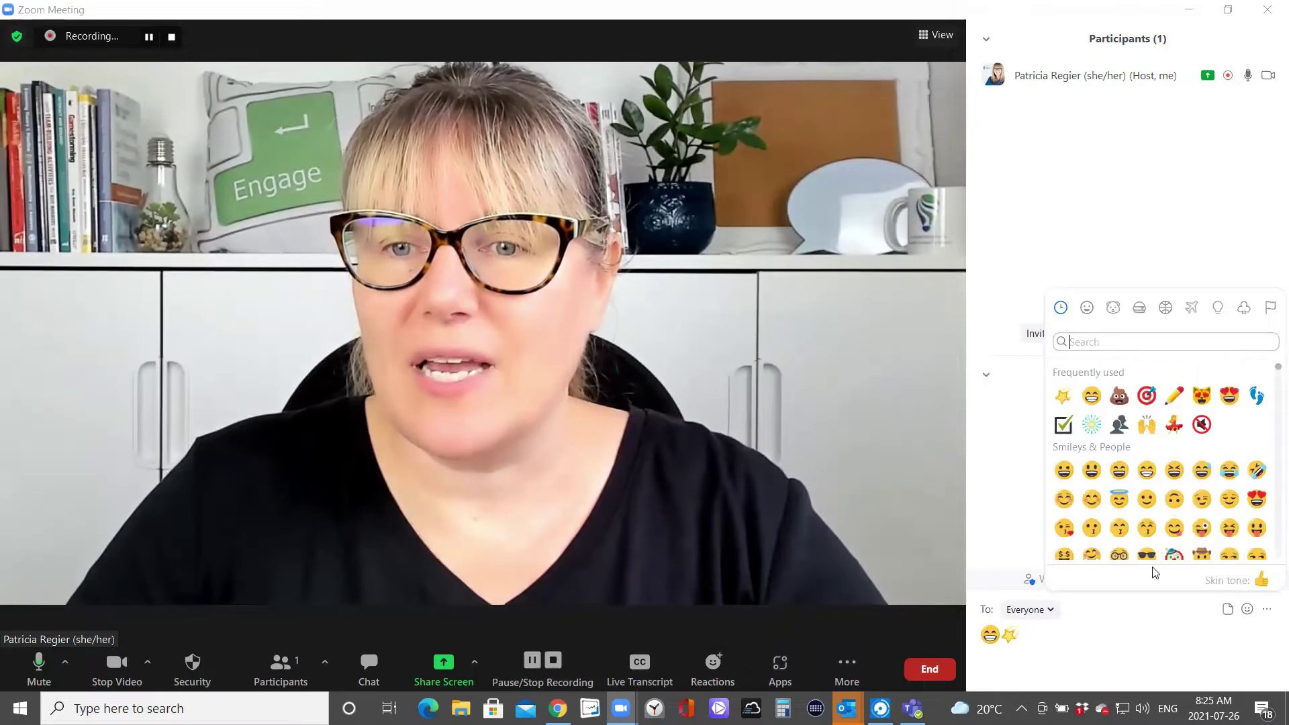
{"action": "scroll", "coordinate": [1146, 504], "scroll_direction": "down", "scroll_amount": 3}
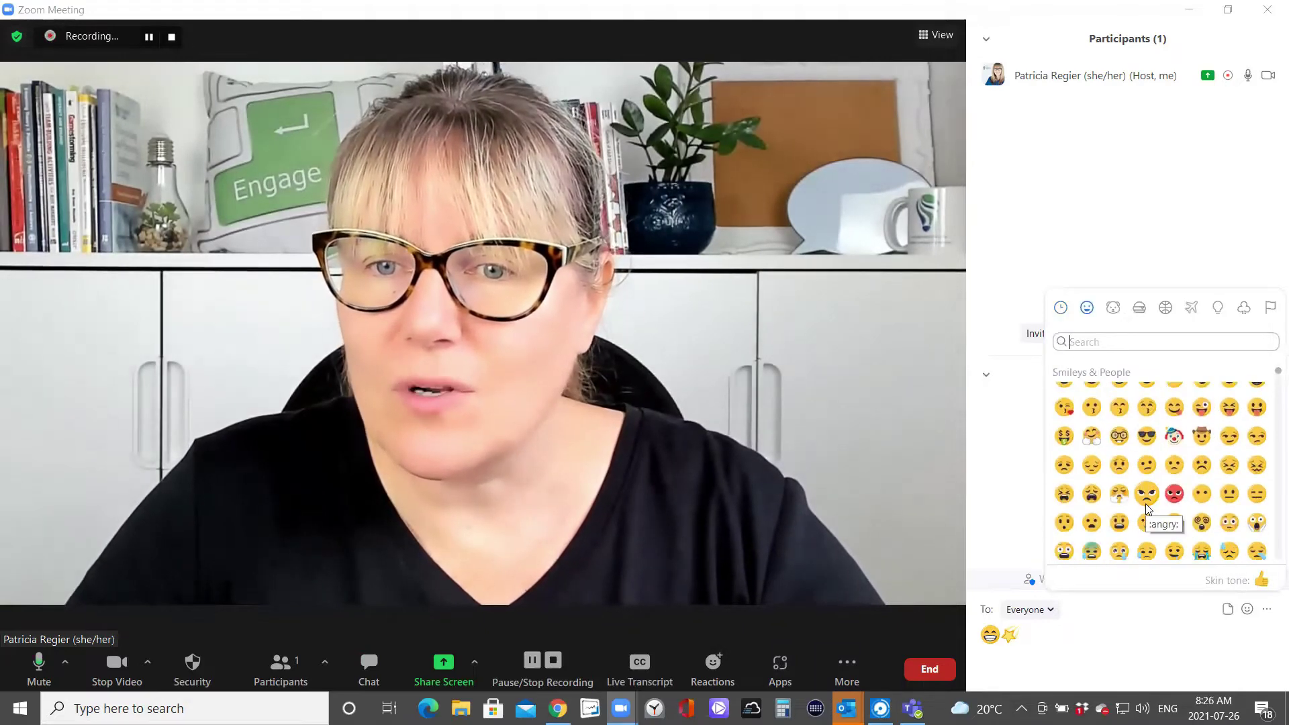
{"action": "scroll", "coordinate": [1146, 508], "scroll_direction": "down", "scroll_amount": 3}
{"action": "scroll", "coordinate": [1146, 508], "scroll_direction": "down", "scroll_amount": 1}
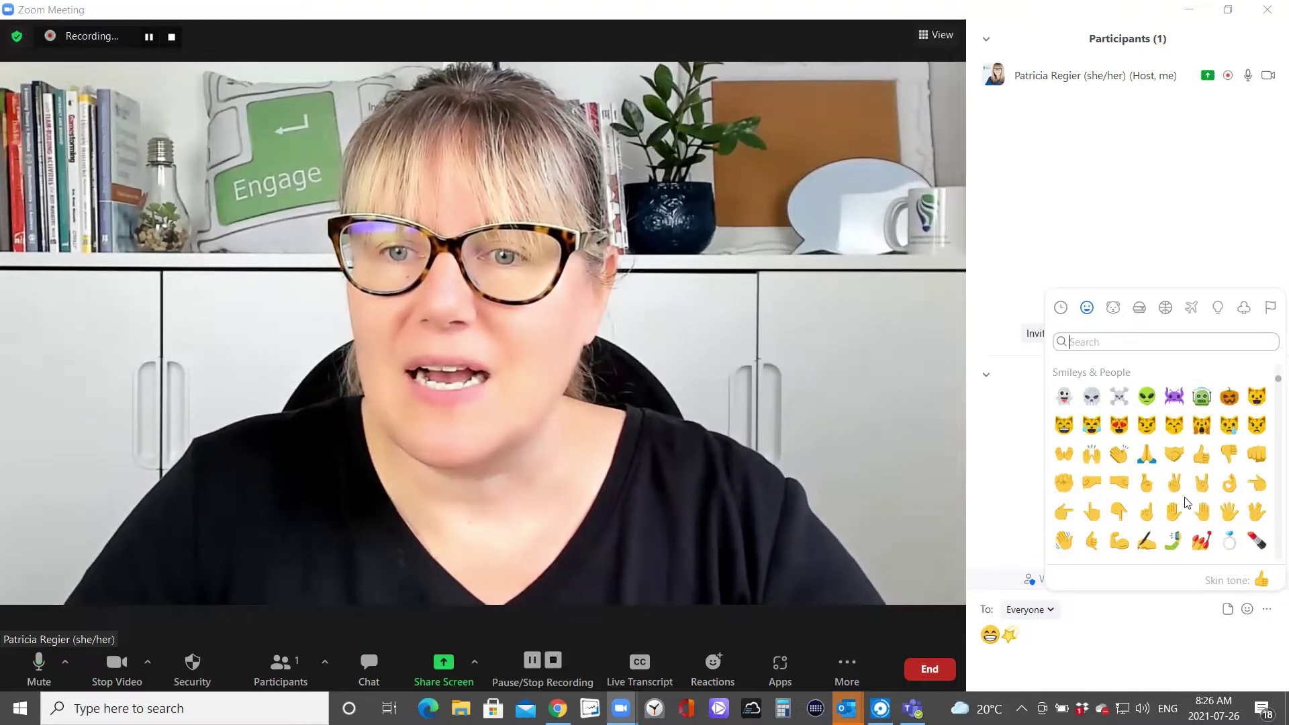
{"action": "left_click", "coordinate": [1202, 457]}
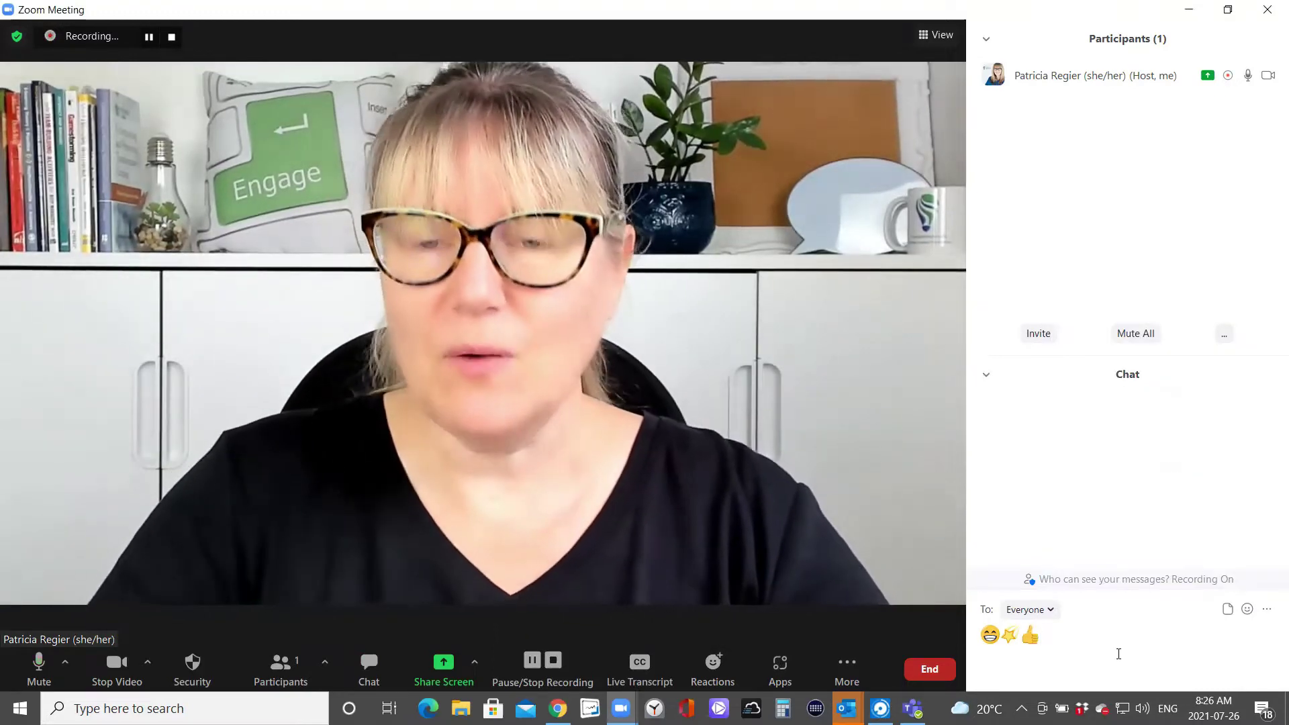
{"action": "key", "text": "Return"}
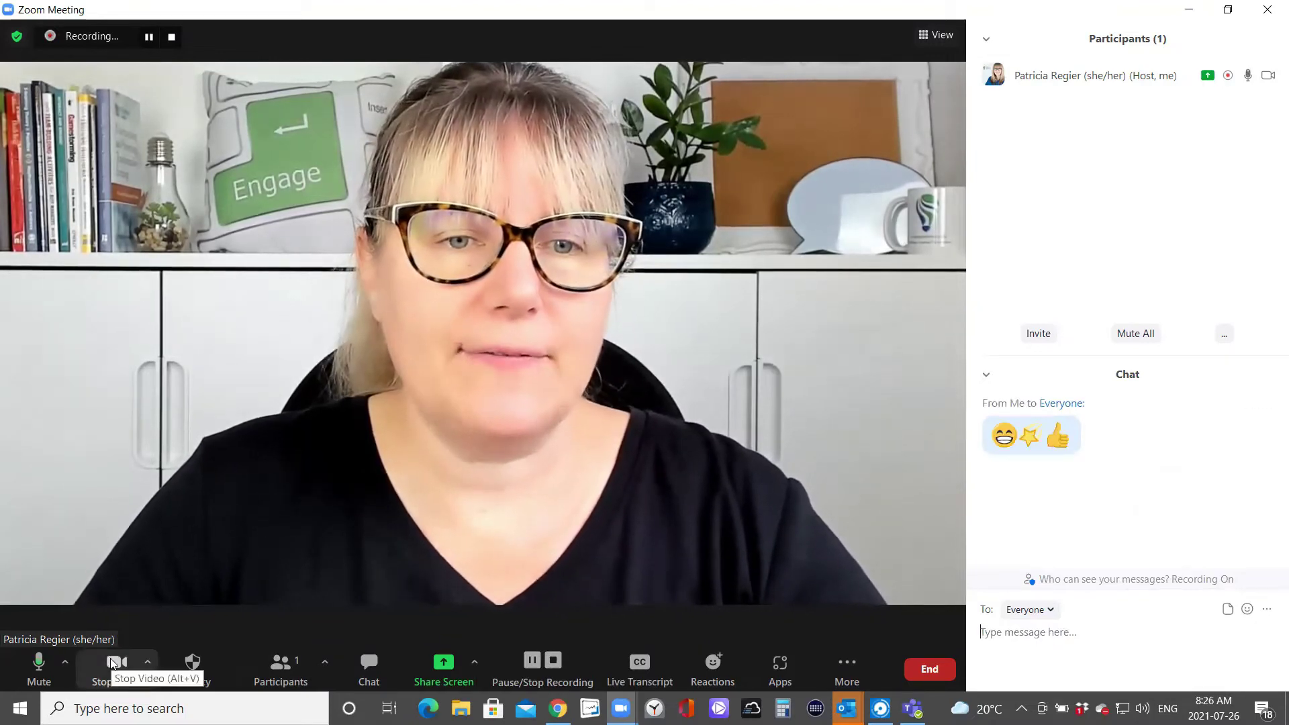
Look over the General settings, then send a thumbs-up reaction in the meeting.
{"action": "left_click", "coordinate": [17, 37]}
{"action": "left_click", "coordinate": [366, 66]}
{"action": "left_click", "coordinate": [409, 121]}
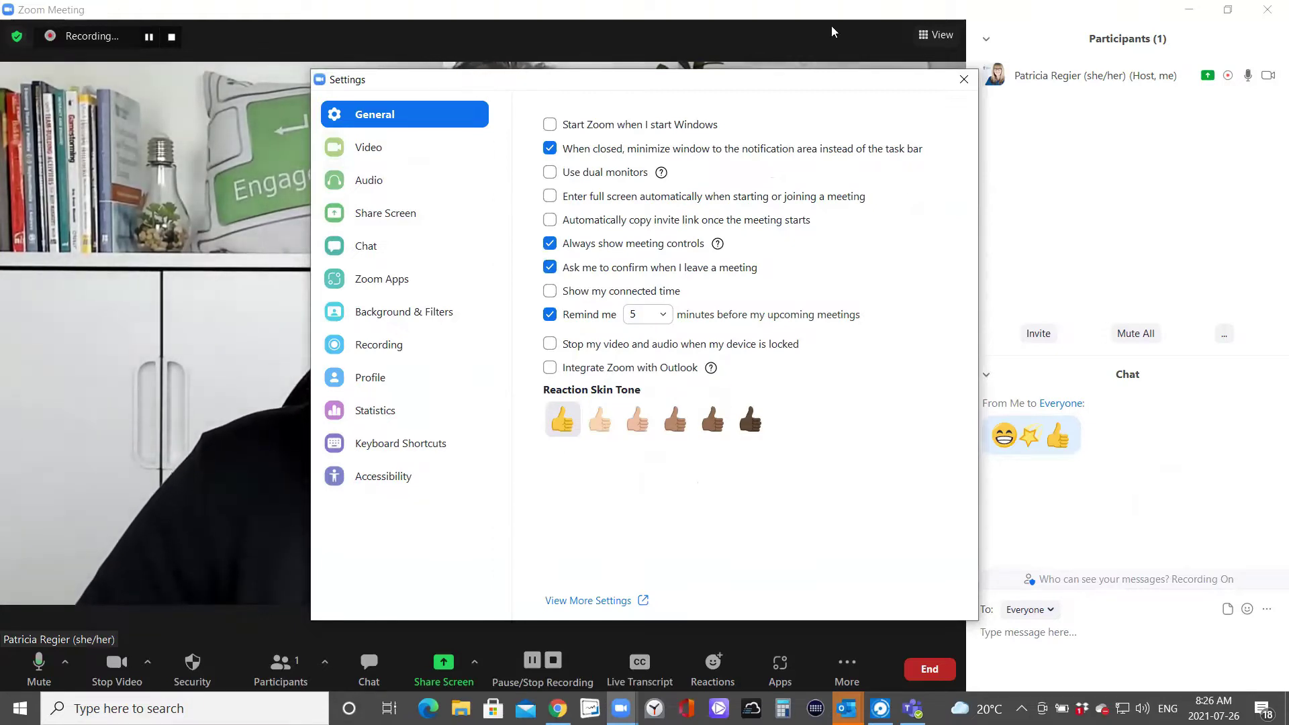
{"action": "left_click", "coordinate": [963, 79]}
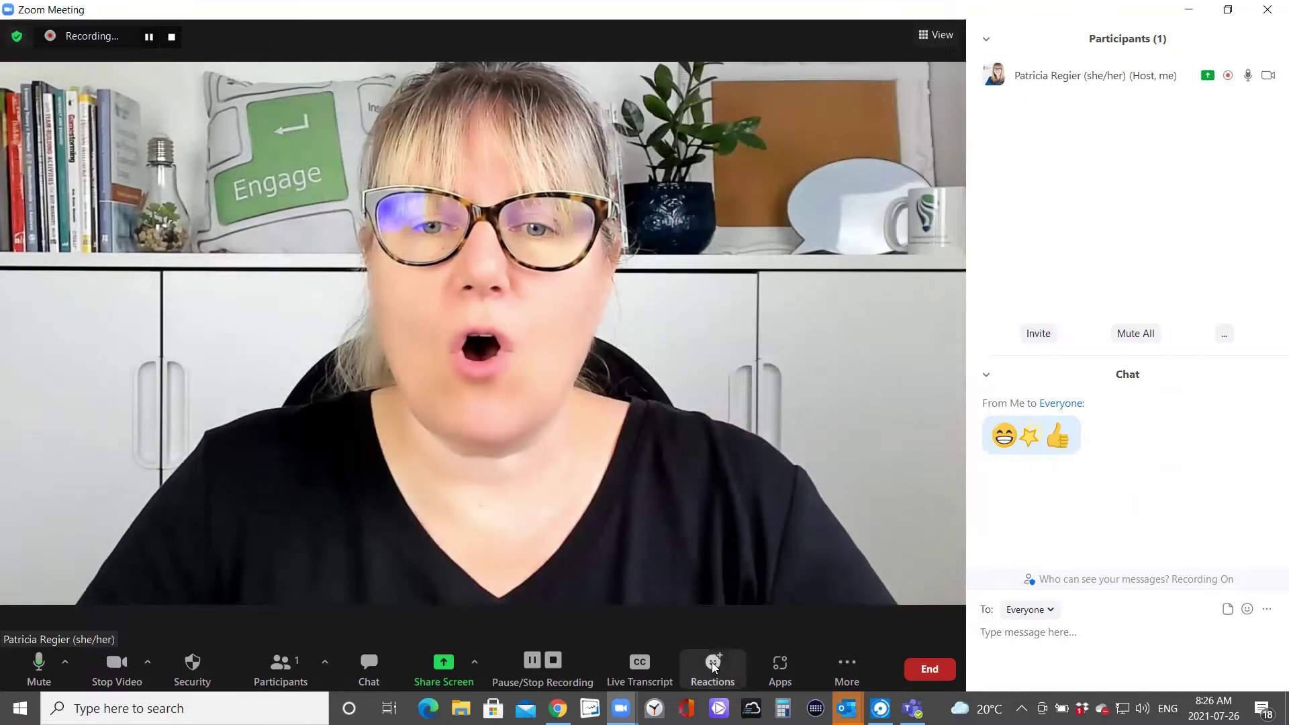
{"action": "left_click", "coordinate": [712, 665]}
{"action": "left_click", "coordinate": [645, 555]}
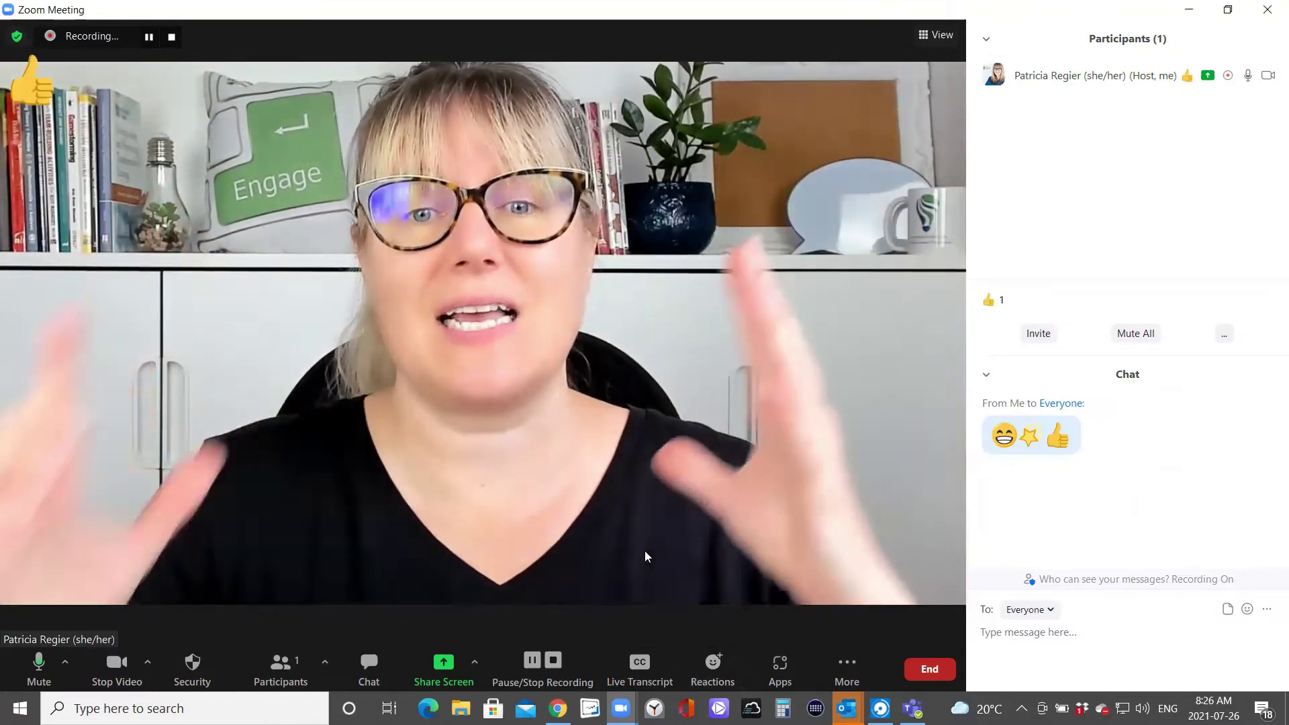
Set the Reaction Skin Tone to Medium Light in the General settings.
{"action": "left_click", "coordinate": [15, 36]}
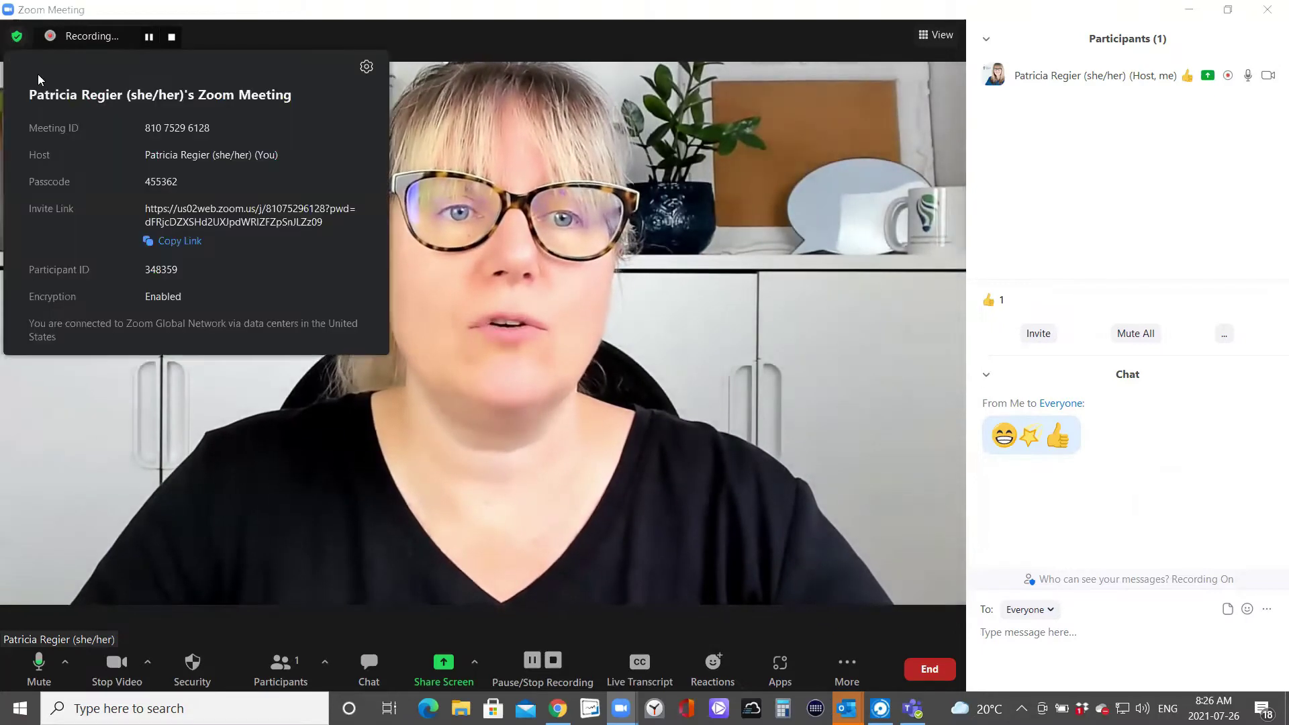
{"action": "left_click", "coordinate": [365, 63]}
{"action": "left_click", "coordinate": [409, 125]}
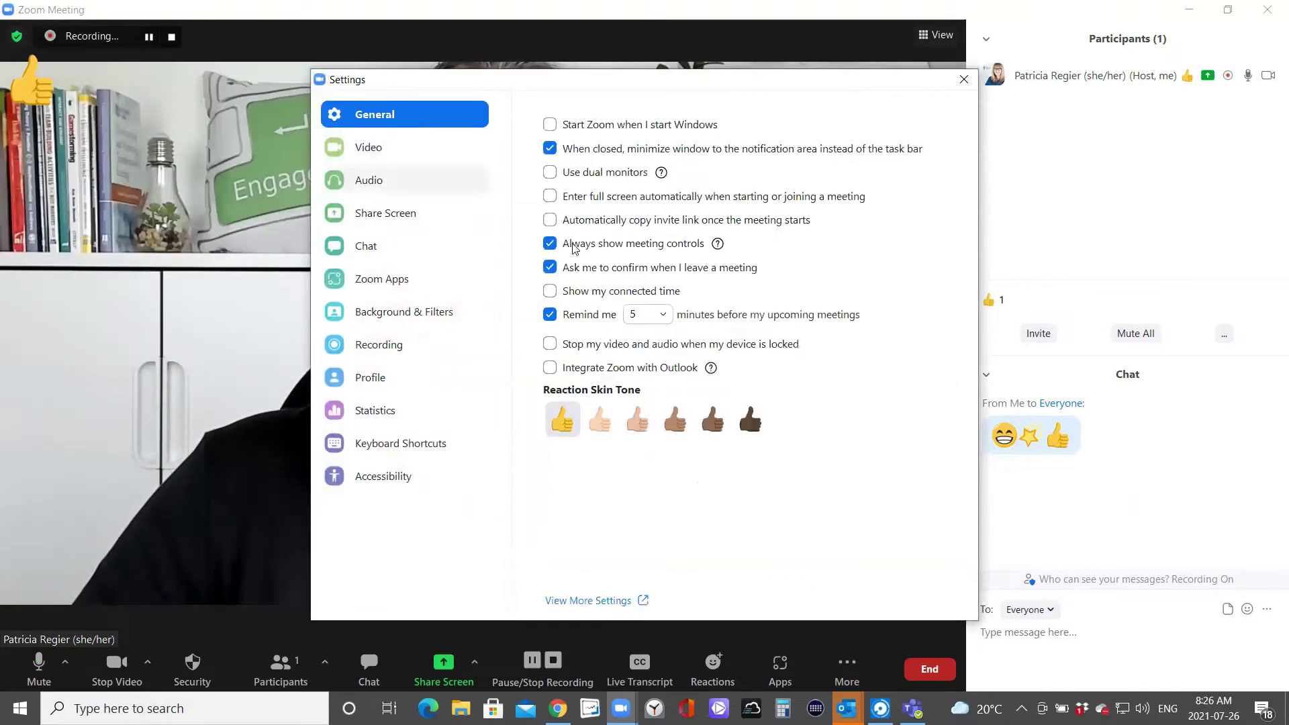
{"action": "left_click", "coordinate": [634, 427]}
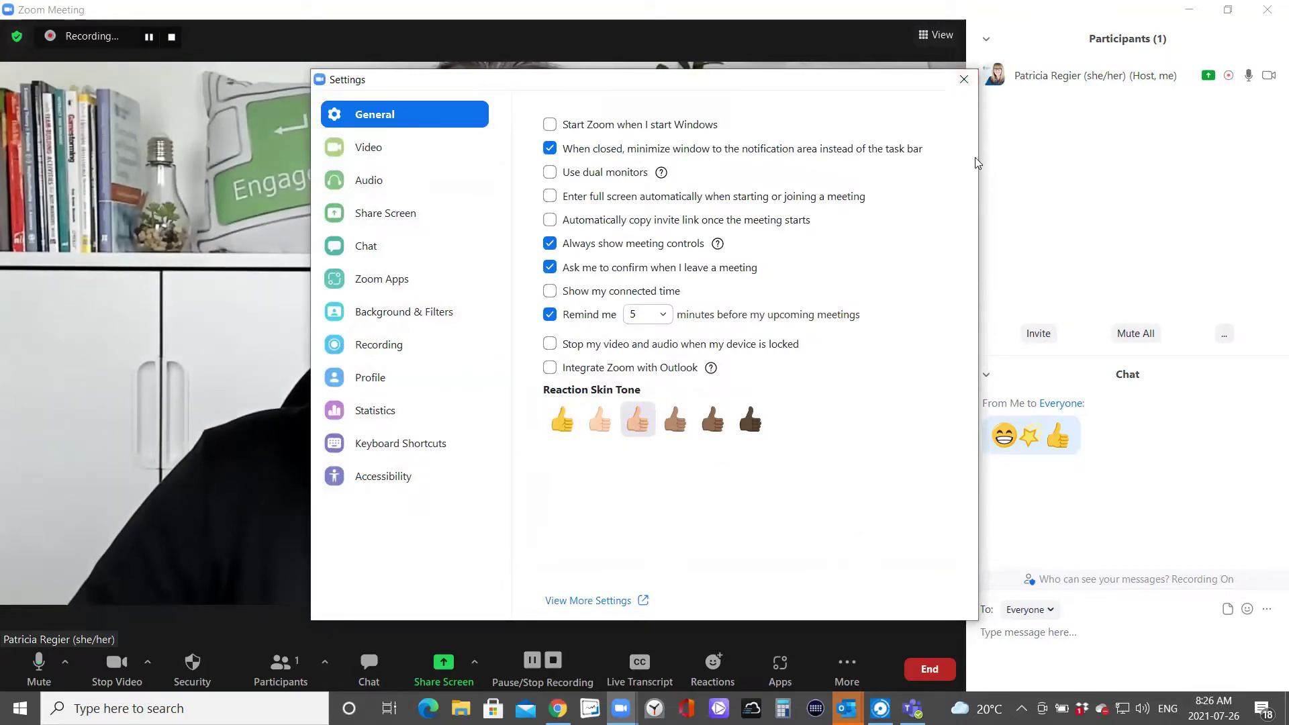
Send a thumbs-up reaction in the new Medium Light tone.
{"action": "left_click", "coordinate": [964, 81]}
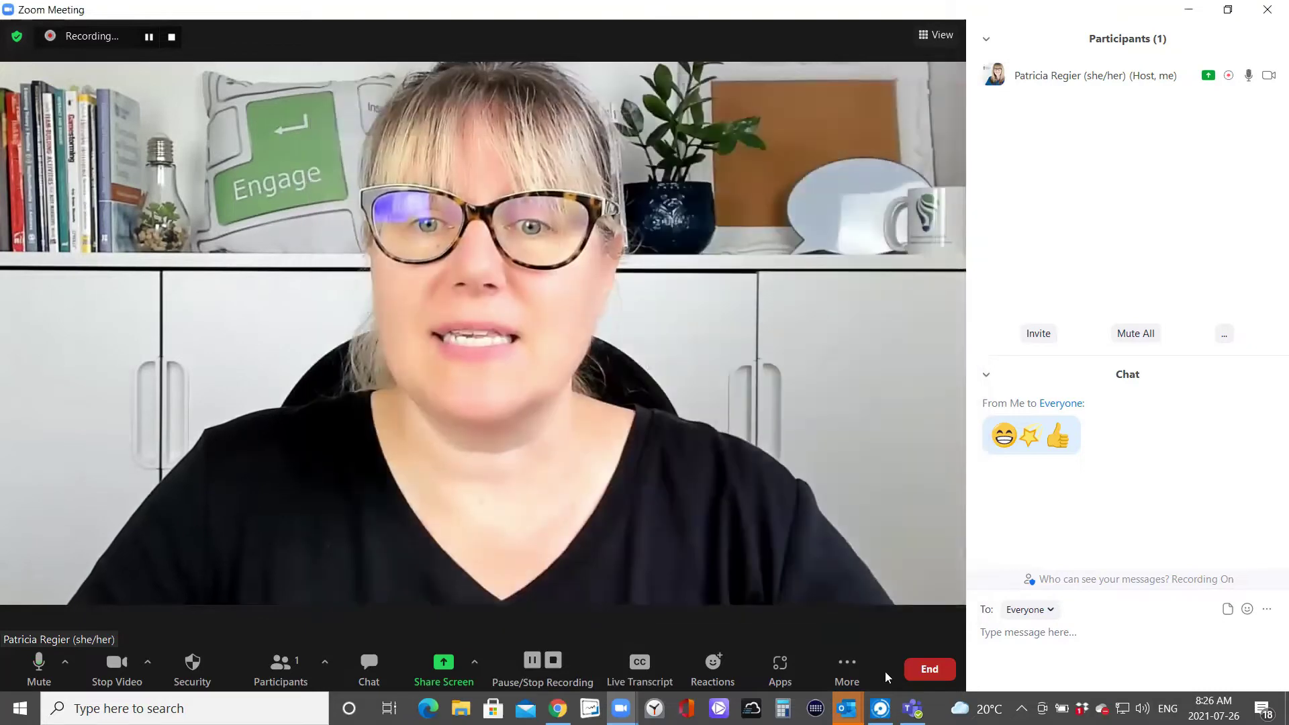
{"action": "left_click", "coordinate": [712, 666]}
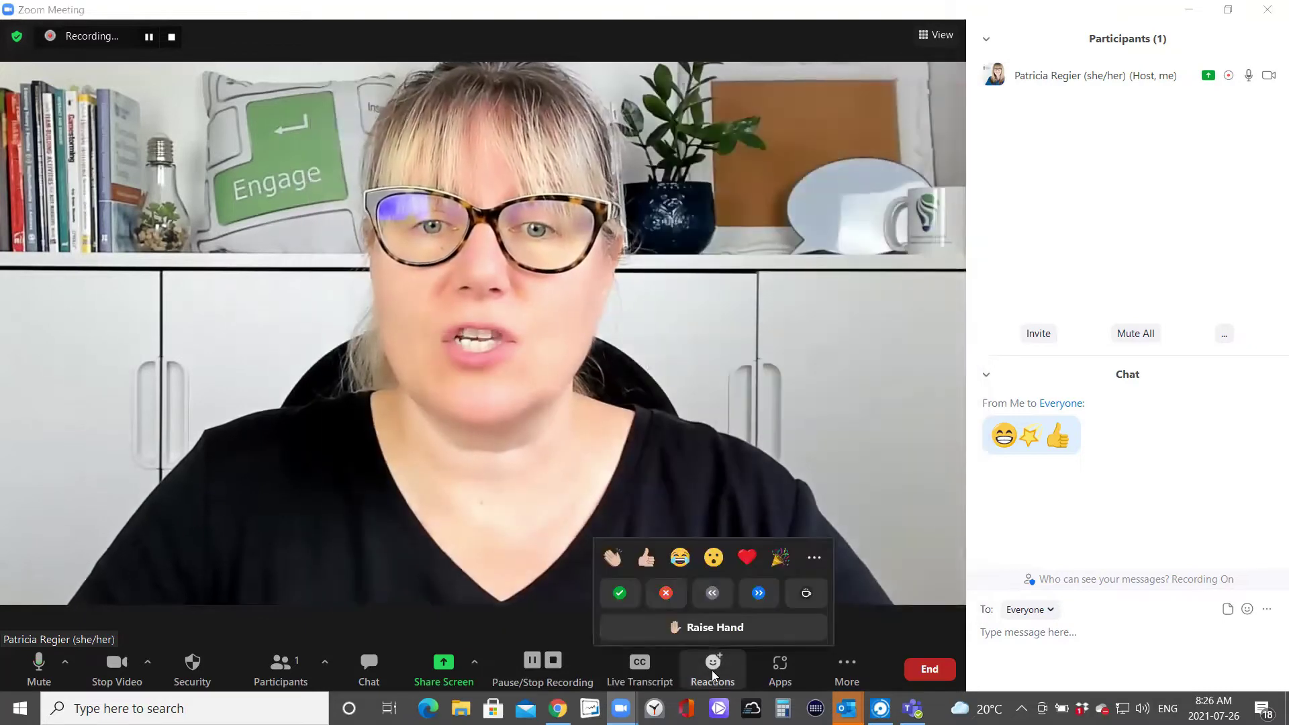
{"action": "left_click", "coordinate": [646, 556]}
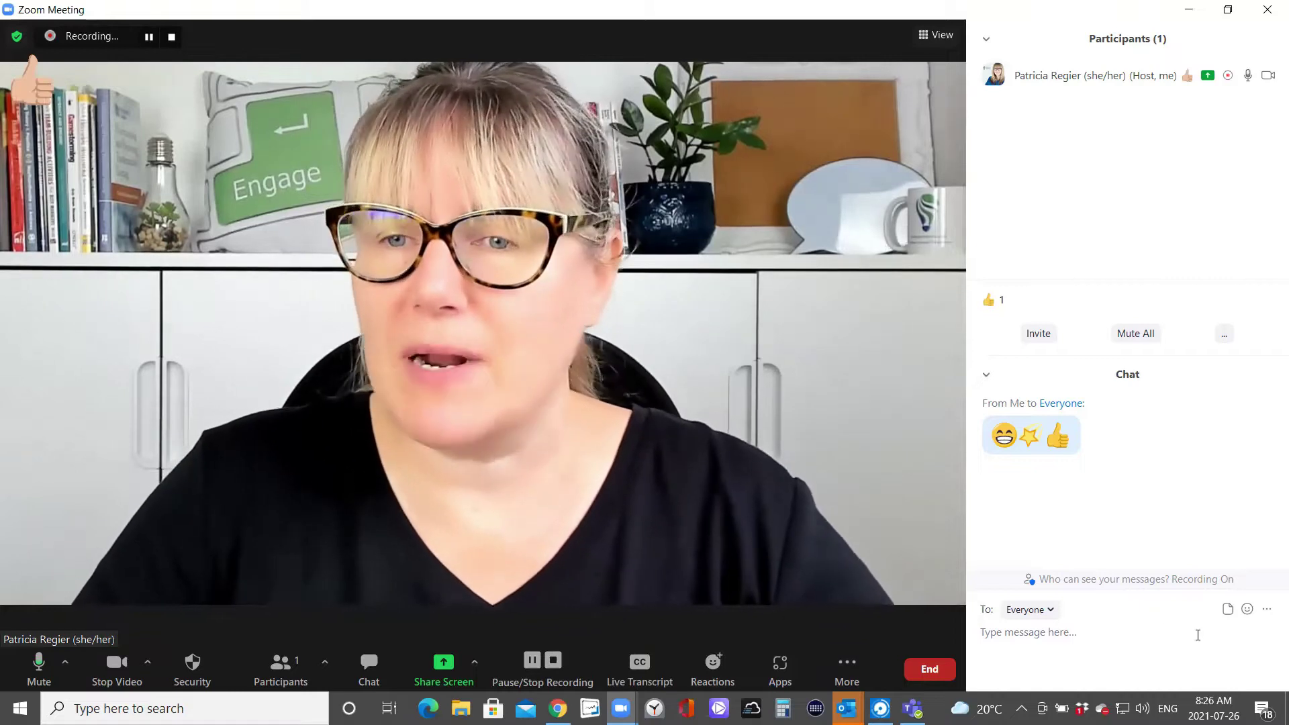
Post a medium-light thumbs-up emoji as a new chat message to everyone.
{"action": "left_click", "coordinate": [1246, 610]}
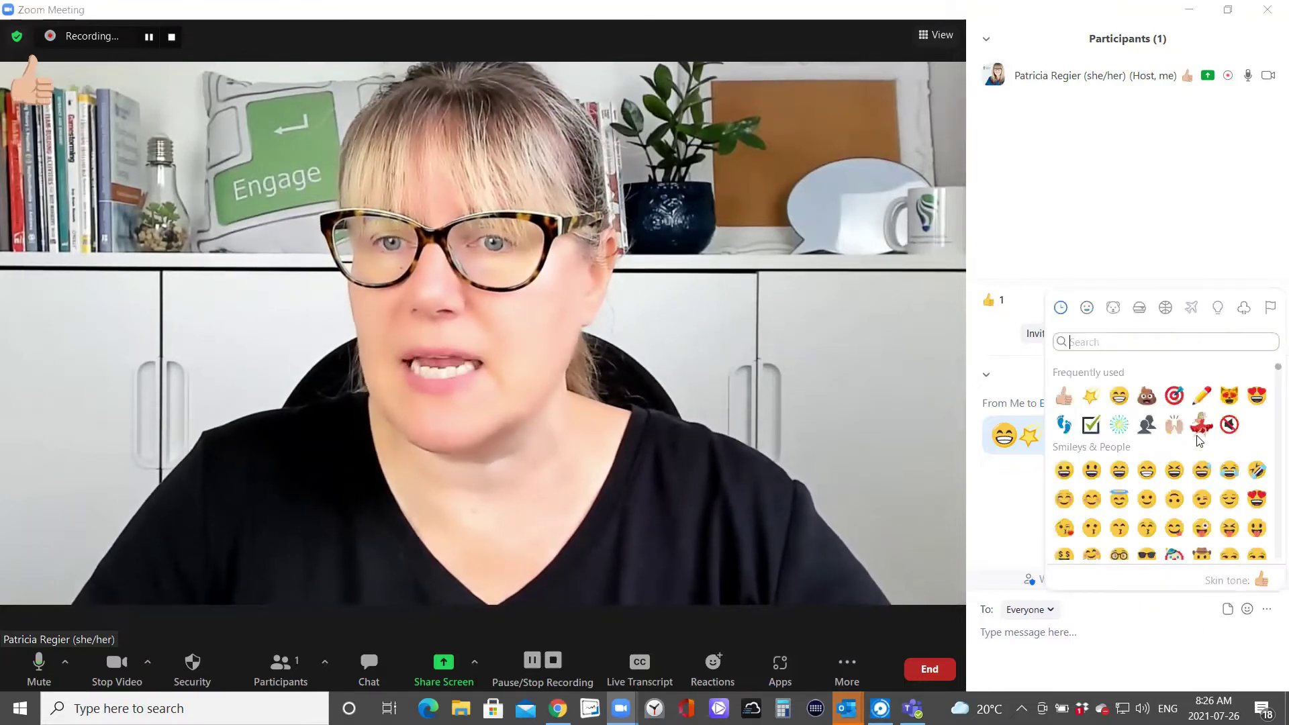
{"action": "scroll", "coordinate": [1147, 496], "scroll_direction": "down", "scroll_amount": 6}
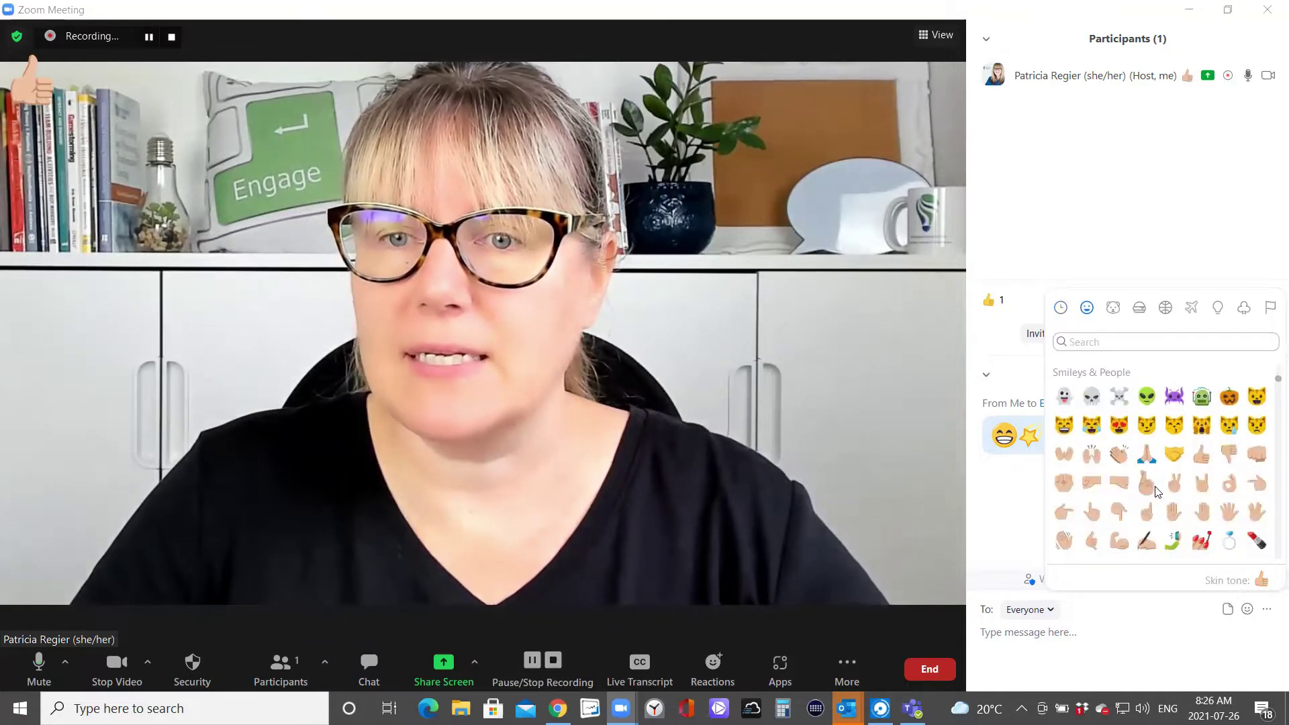
{"action": "left_click", "coordinate": [1208, 459]}
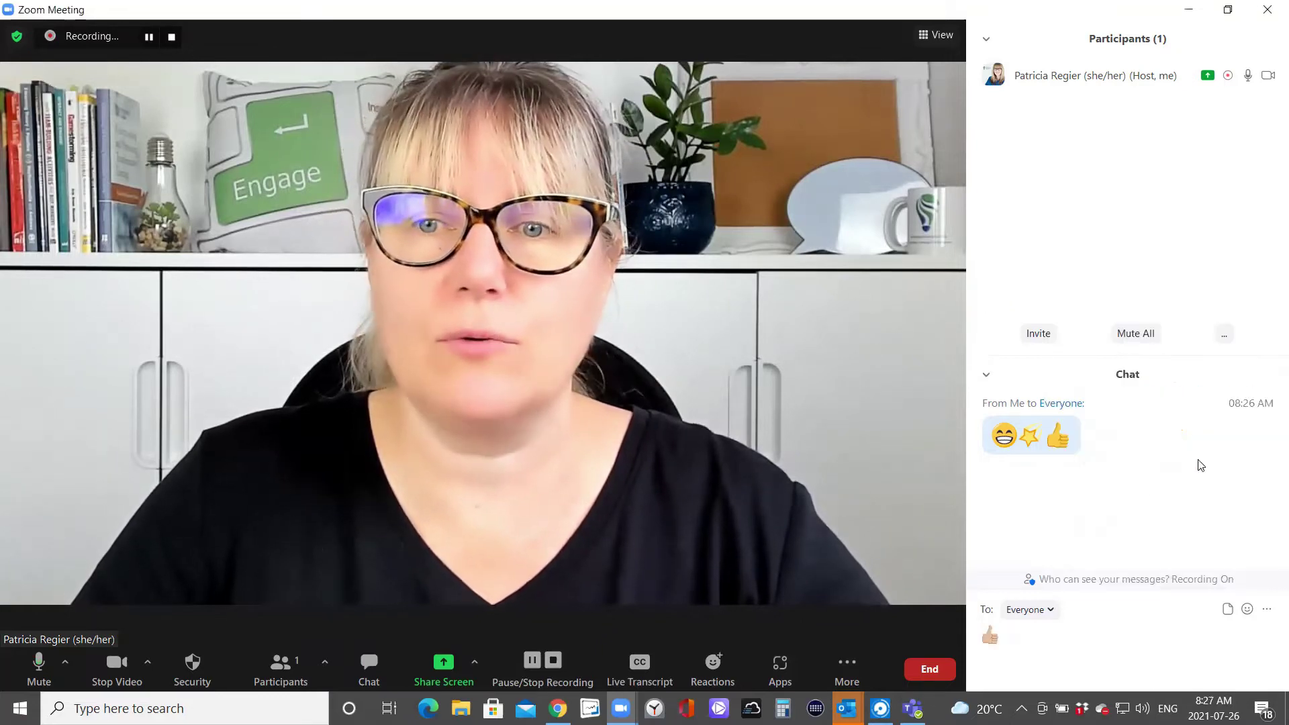
{"action": "key", "text": "Return"}
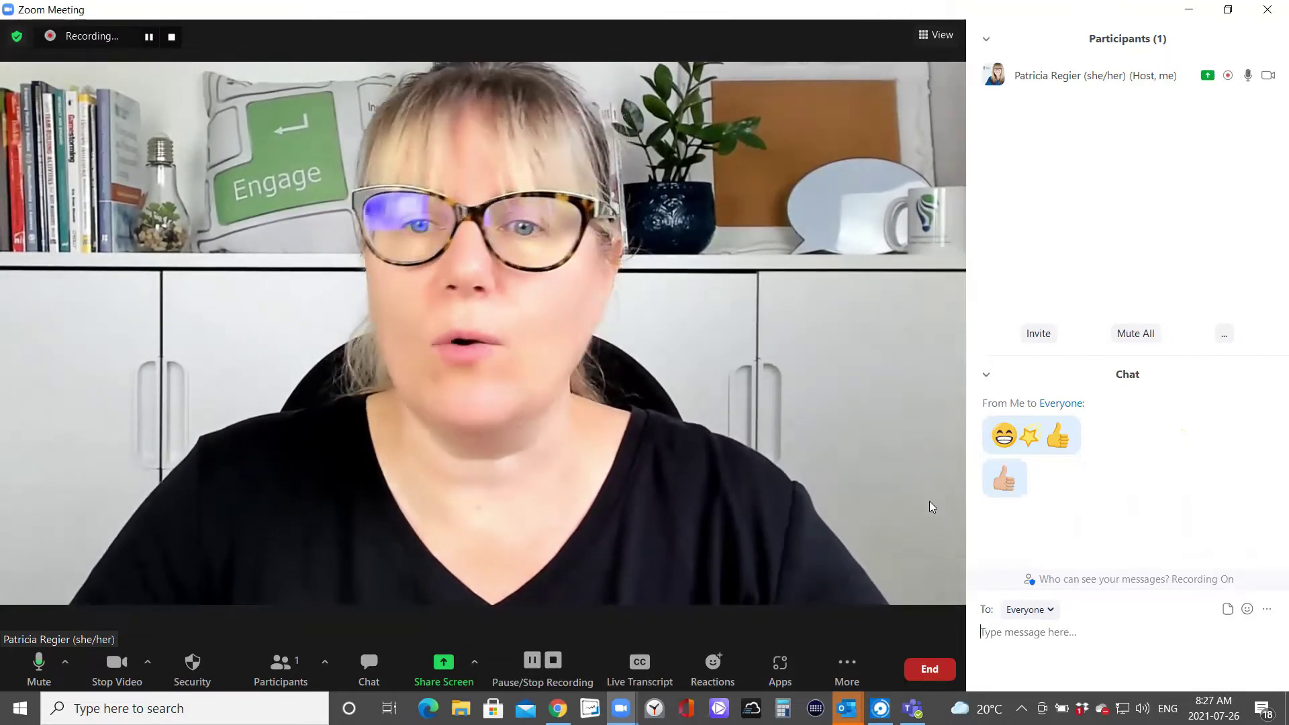
Reopen the meeting Settings from Meeting Information and close them again.
{"action": "left_click", "coordinate": [17, 39]}
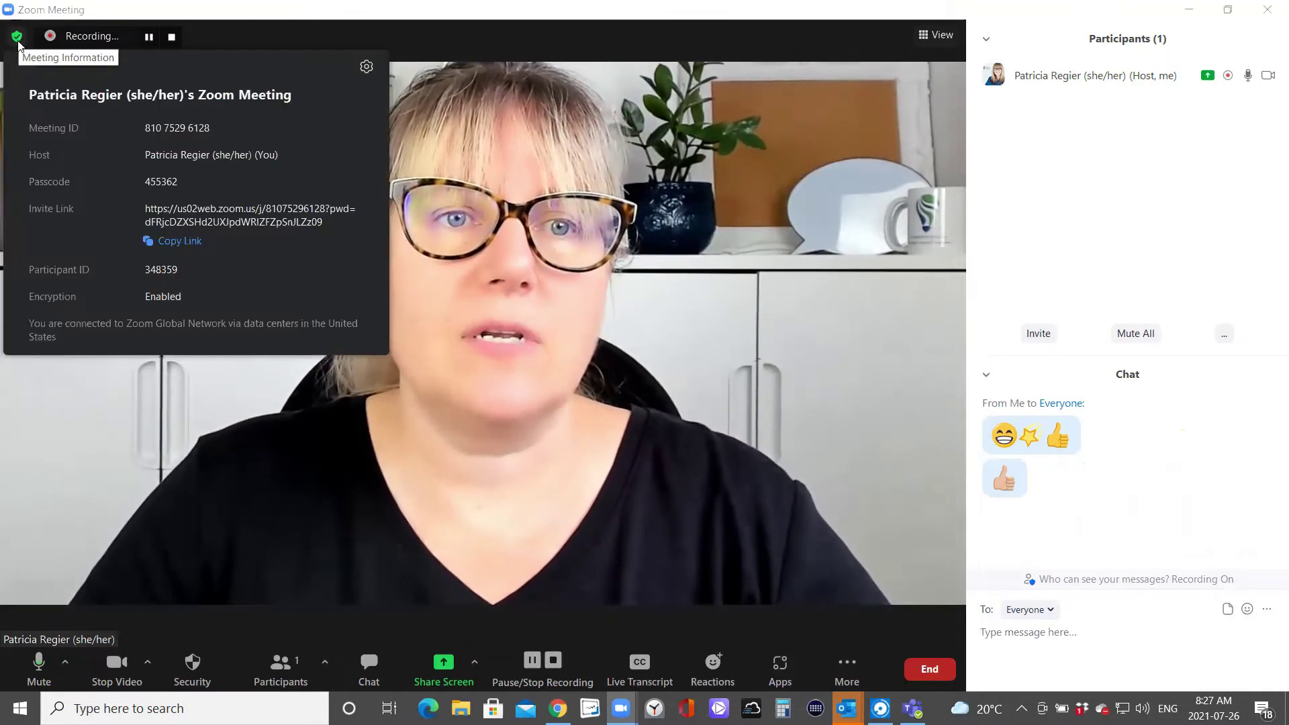
{"action": "left_click", "coordinate": [366, 67]}
{"action": "left_click", "coordinate": [963, 80]}
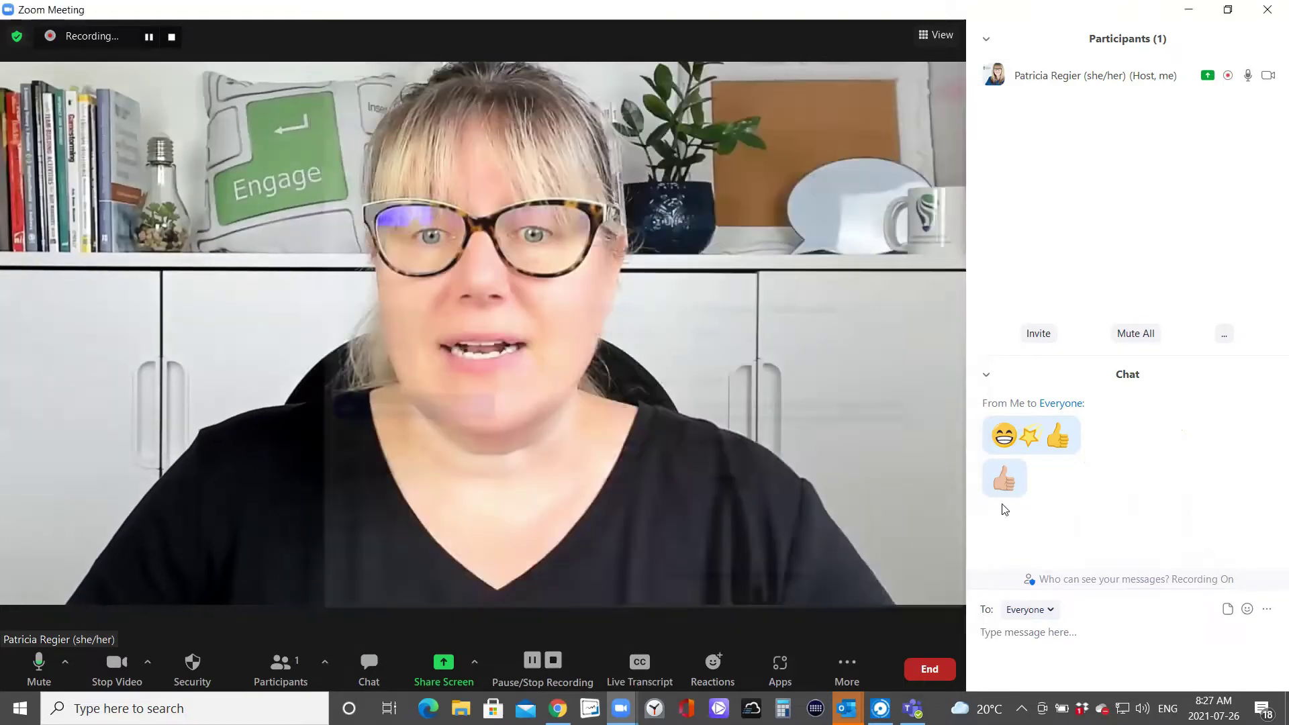